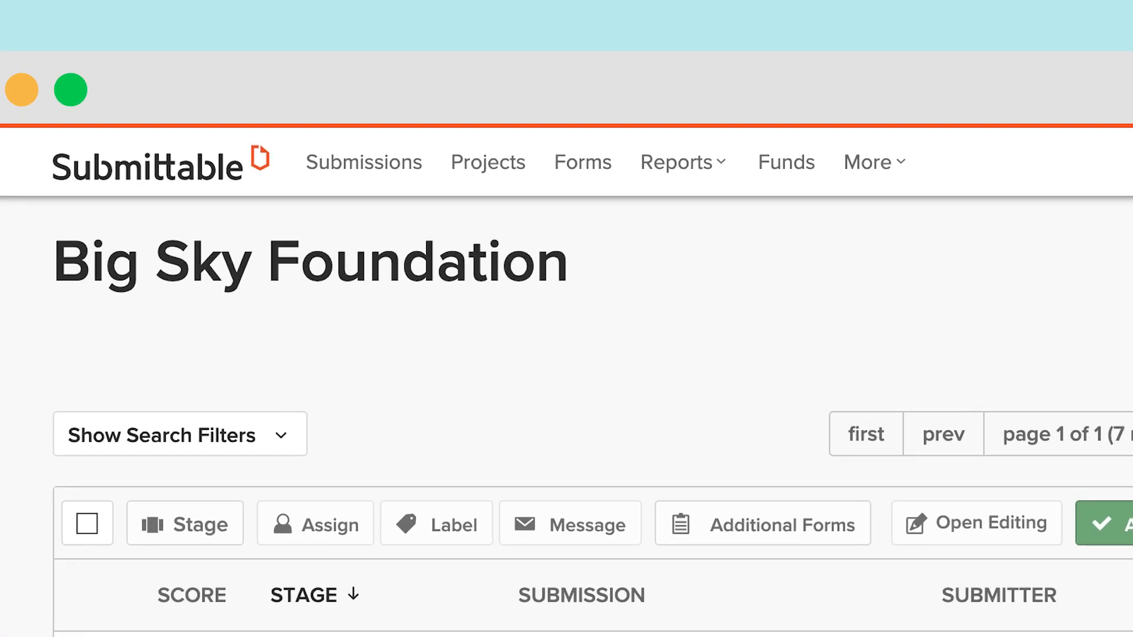
# Step: Create a new initial form named "Outstanding Community Member Award 2019"
pyautogui.click(600, 171)
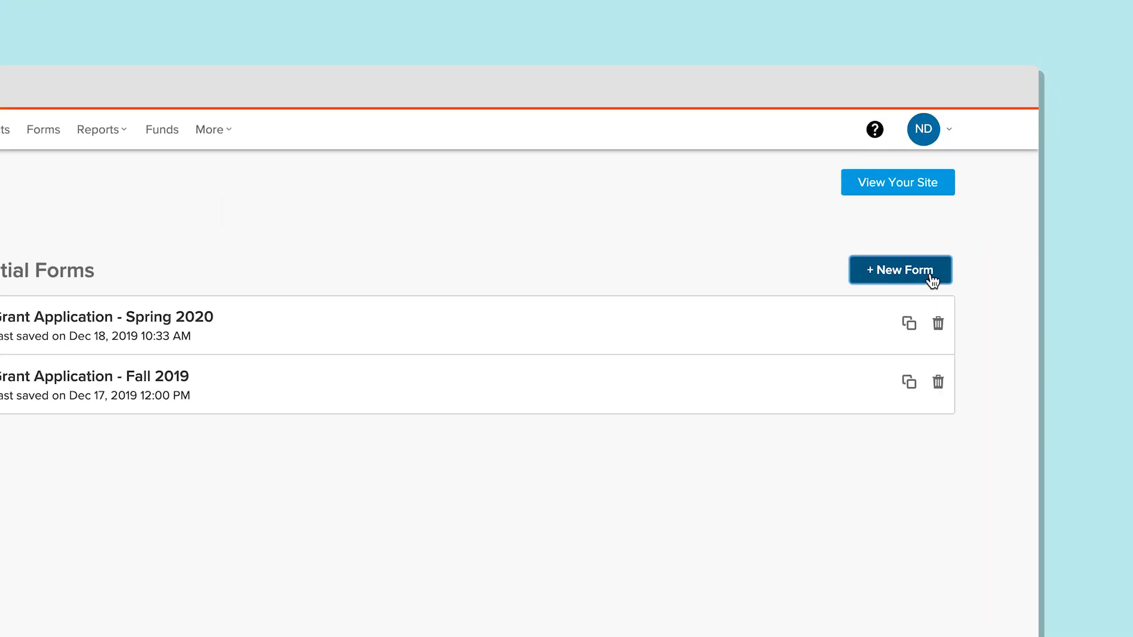
pyautogui.click(930, 276)
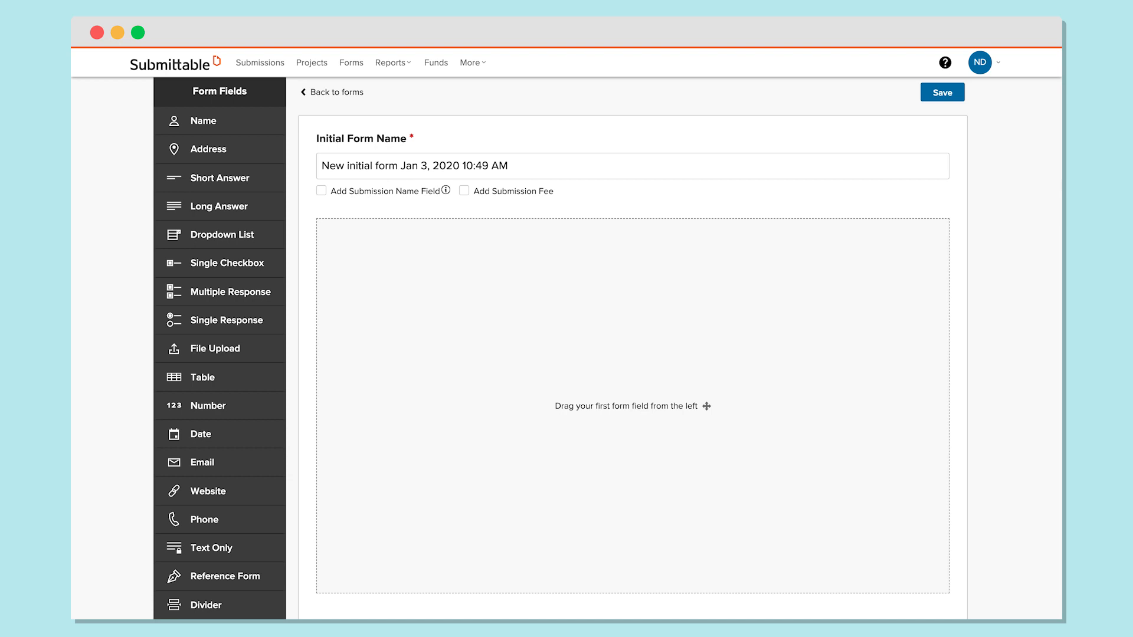
pyautogui.tripleClick(413, 166)
pyautogui.write('Outstanding Co')
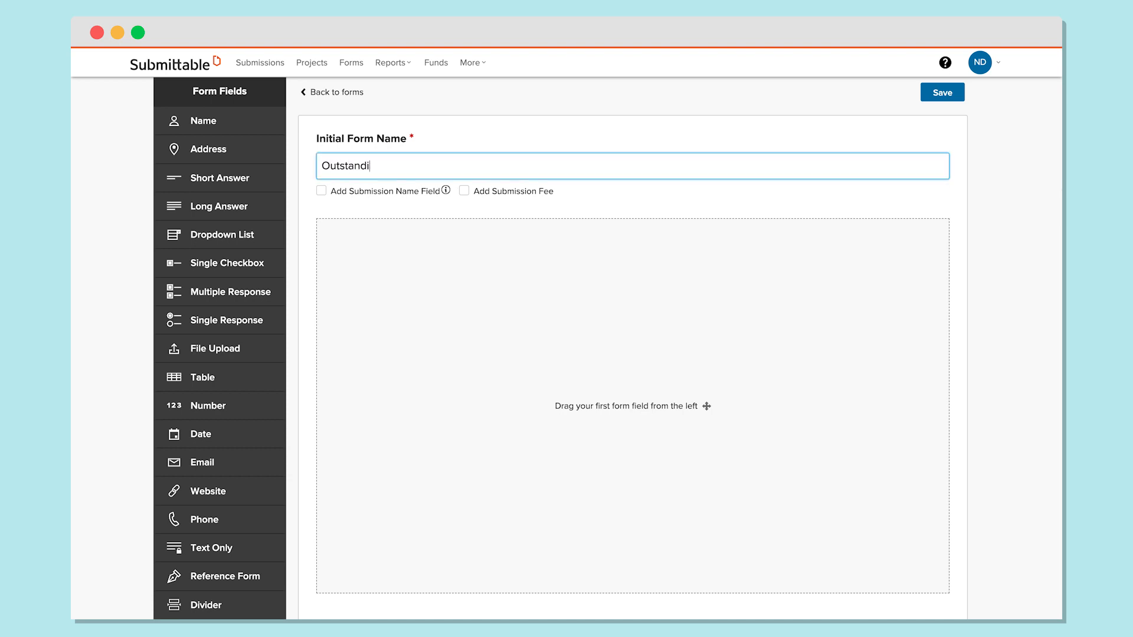
pyautogui.write('mmunity Member Award 2019')
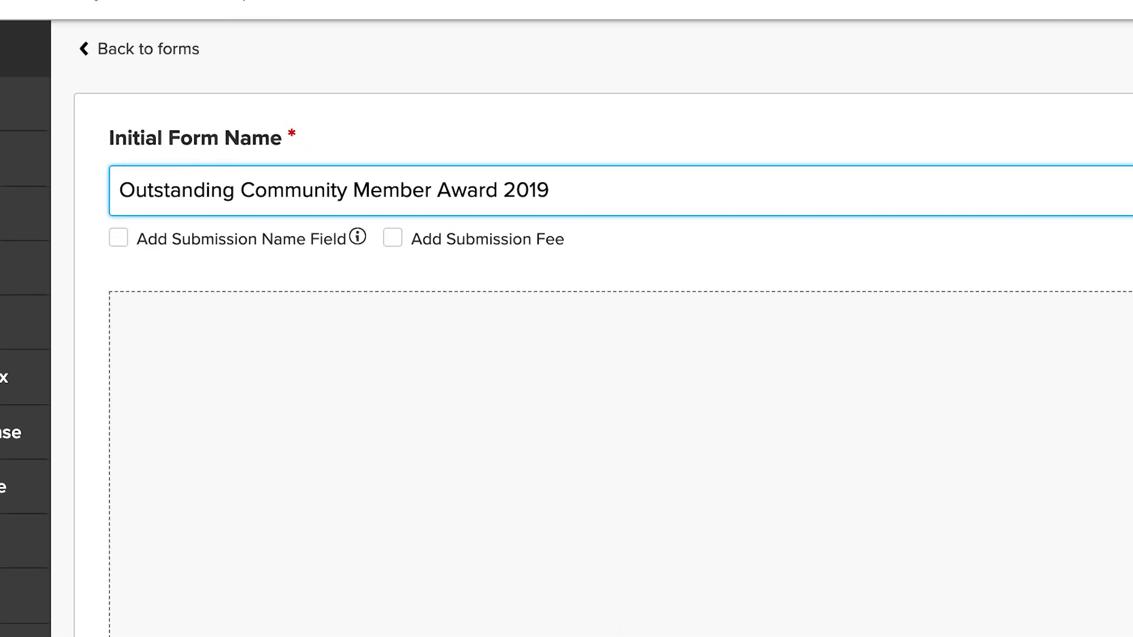
# Step: Add a submission name field to the form and label it "Name your nomination"
pyautogui.click(103, 245)
pyautogui.tripleClick(607, 348)
pyautogui.write('N')
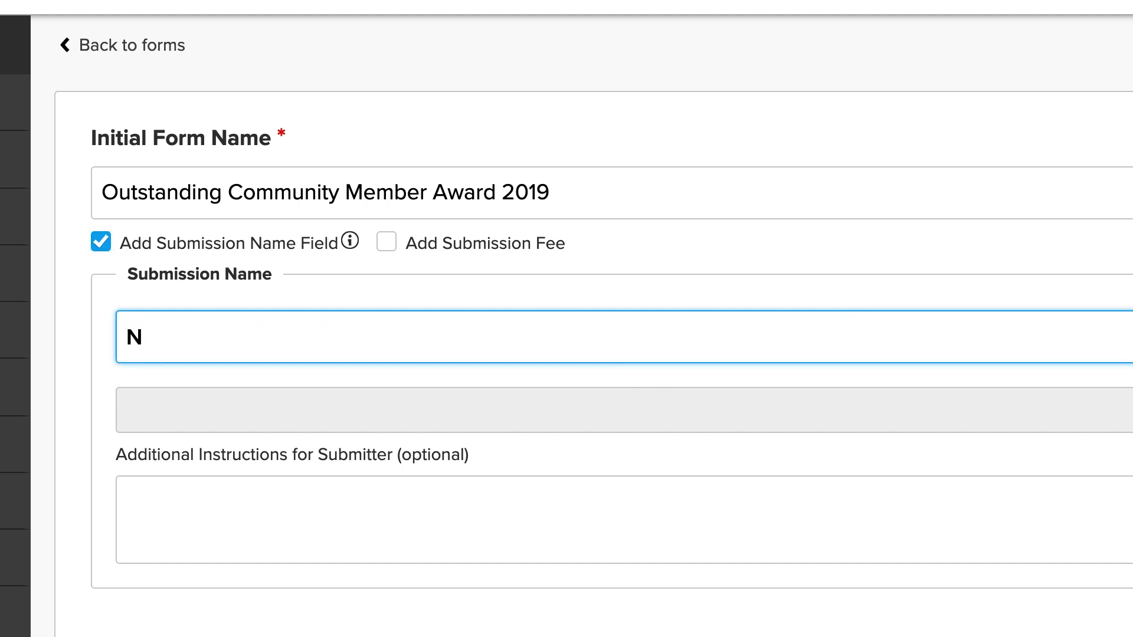
pyautogui.write('ame your no')
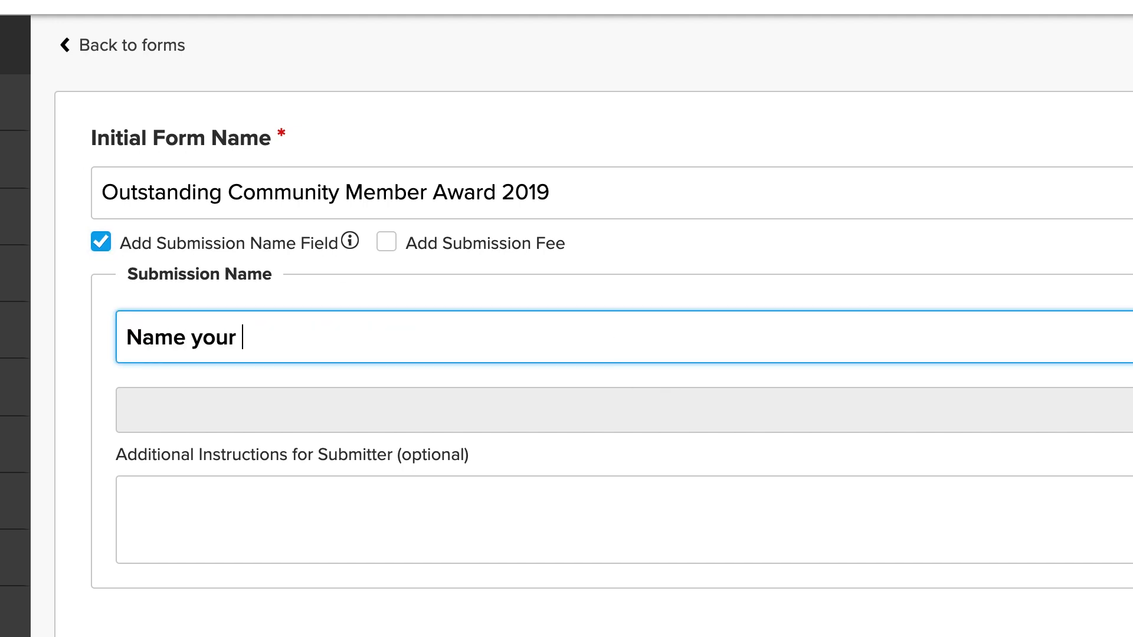
pyautogui.write('mination')
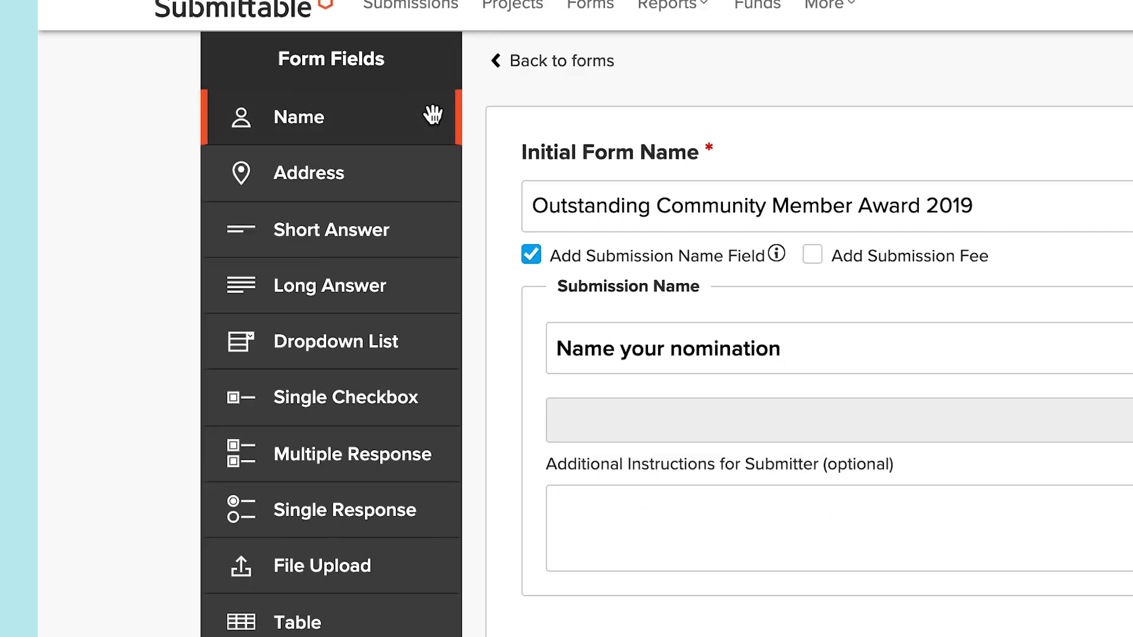
# Step: Add a Name field below the submission name with the question "What is the name of your nominee?"
pyautogui.moveTo(486, 112); pyautogui.dragTo(533, 425)
pyautogui.moveTo(533, 425); pyautogui.dragTo(532, 426)
pyautogui.write('Wh')
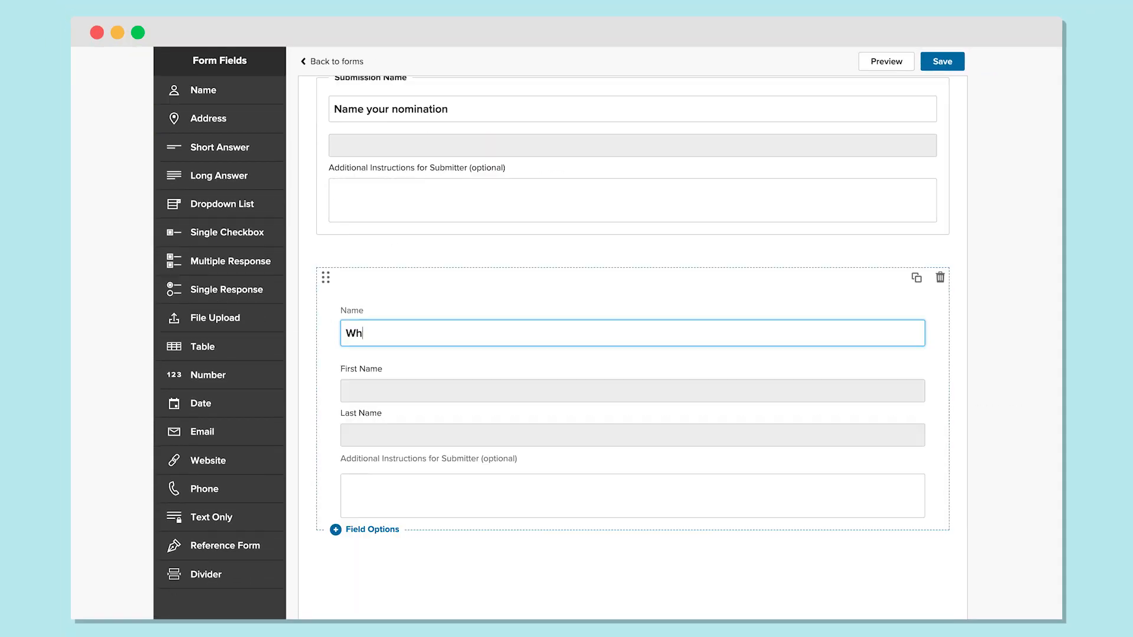
pyautogui.write('at is the name of your nominee?')
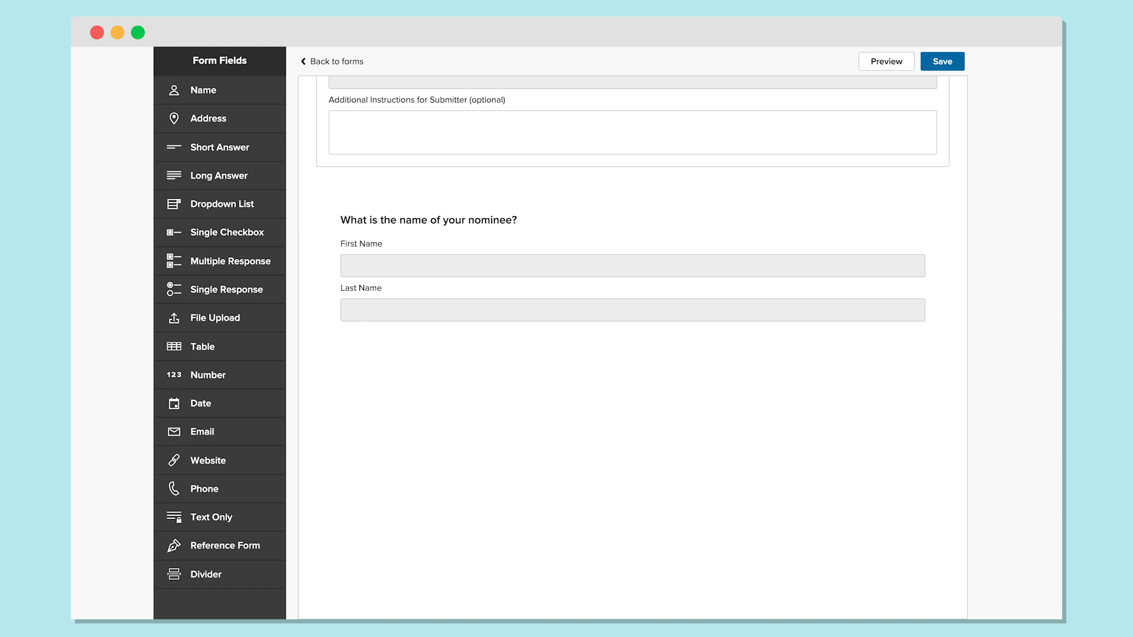
# Step: Add a Date field below the nominee name asking "What is the relevant date range for your nomination?"
pyautogui.moveTo(263, 404); pyautogui.dragTo(531, 407)
pyautogui.write('What')
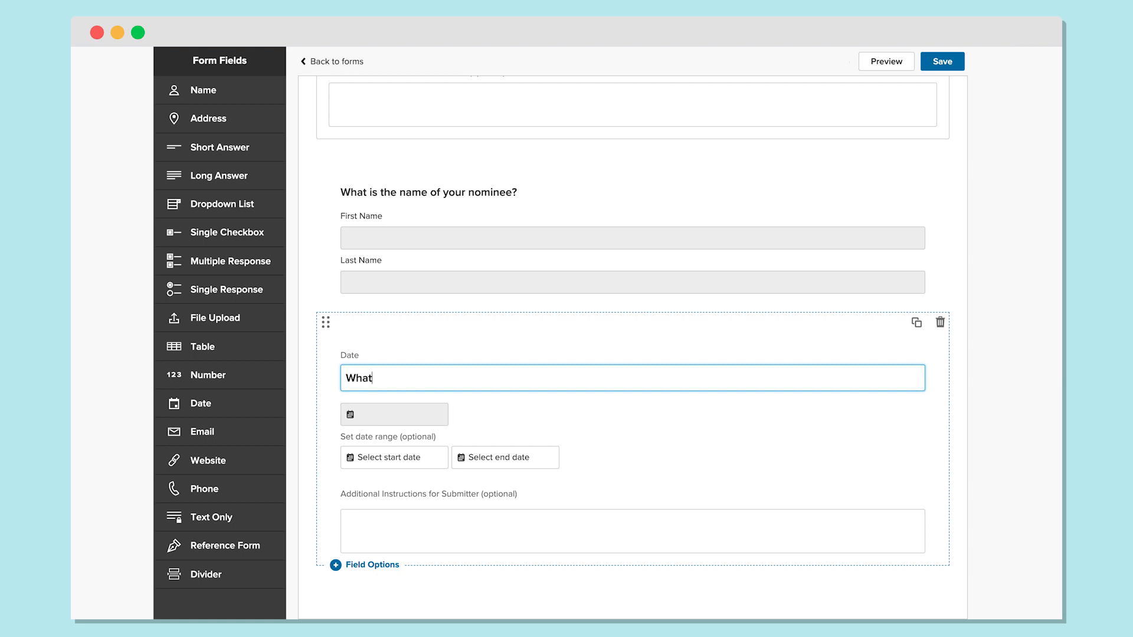
pyautogui.write(' is the relevant date range for your nomination?')
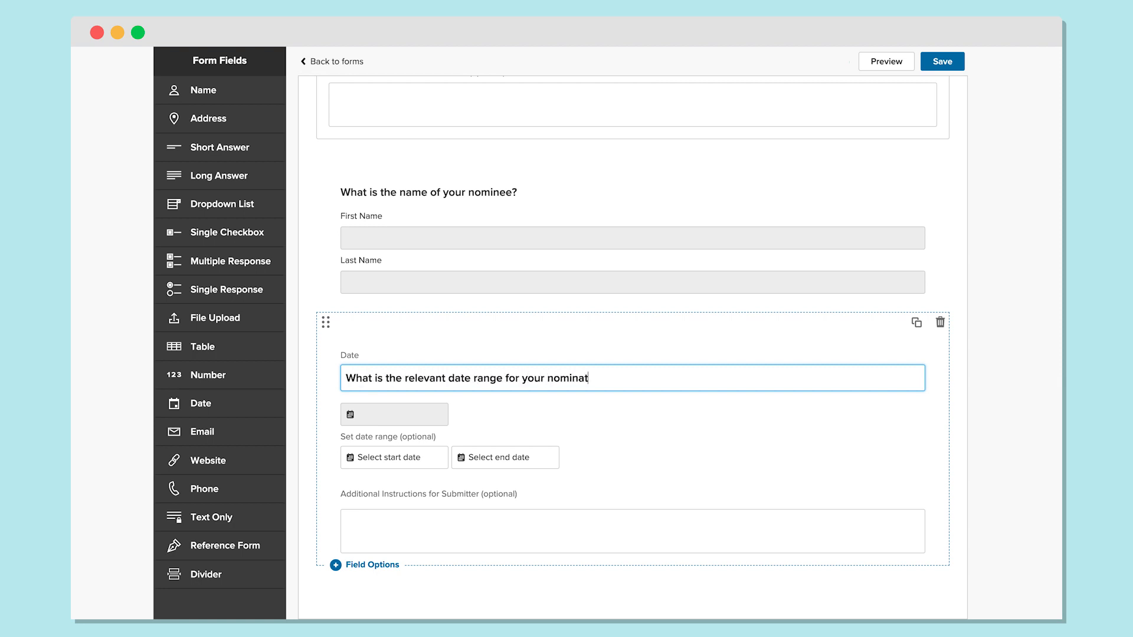
# Step: Set the date field's range to 01/01/2019 through 12/31/2019 and add the instruction "Please select a date range within 2019."
pyautogui.click(402, 458)
pyautogui.click(339, 328)
pyautogui.click(338, 328)
pyautogui.click(339, 328)
pyautogui.click(373, 360)
pyautogui.click(469, 459)
pyautogui.click(442, 335)
pyautogui.click(476, 424)
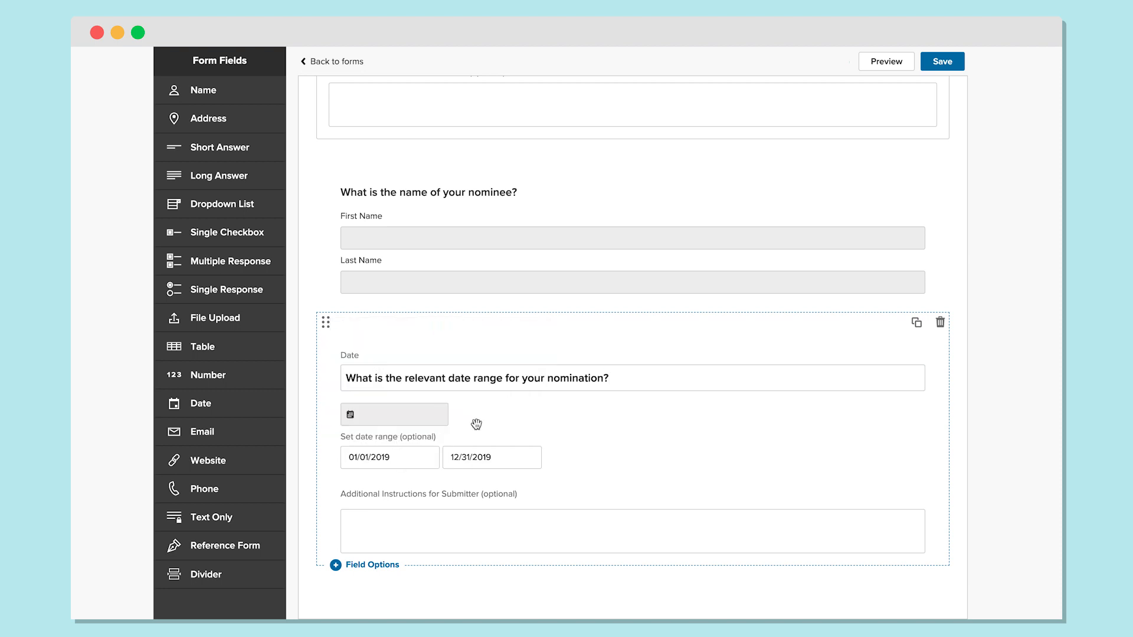
pyautogui.press('Tab')
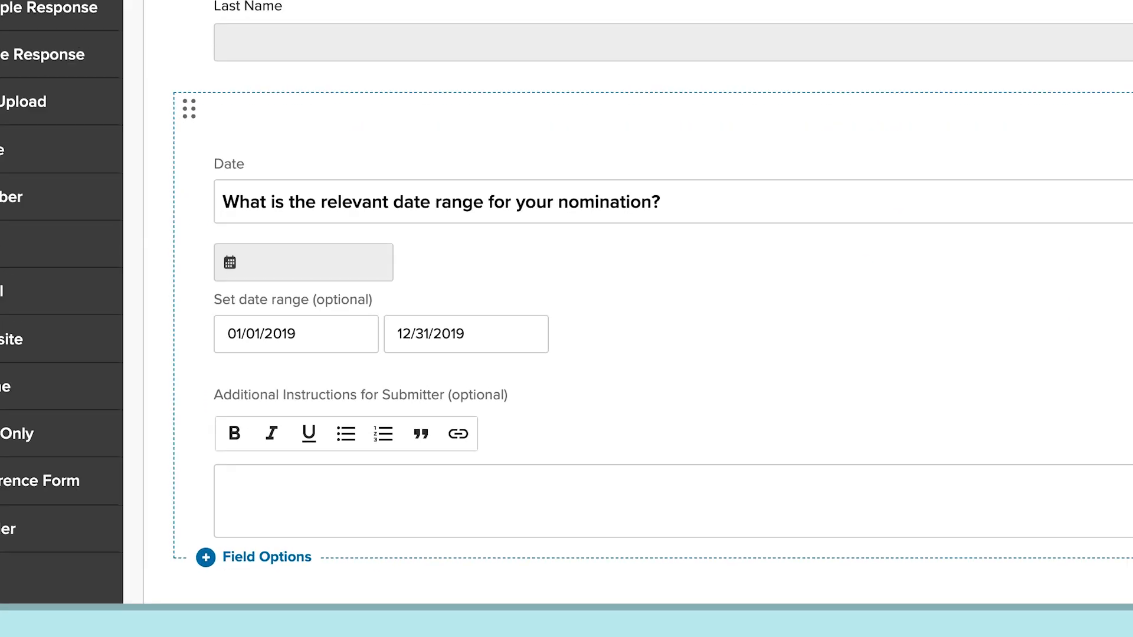
pyautogui.write('Please select a date range within 2019')
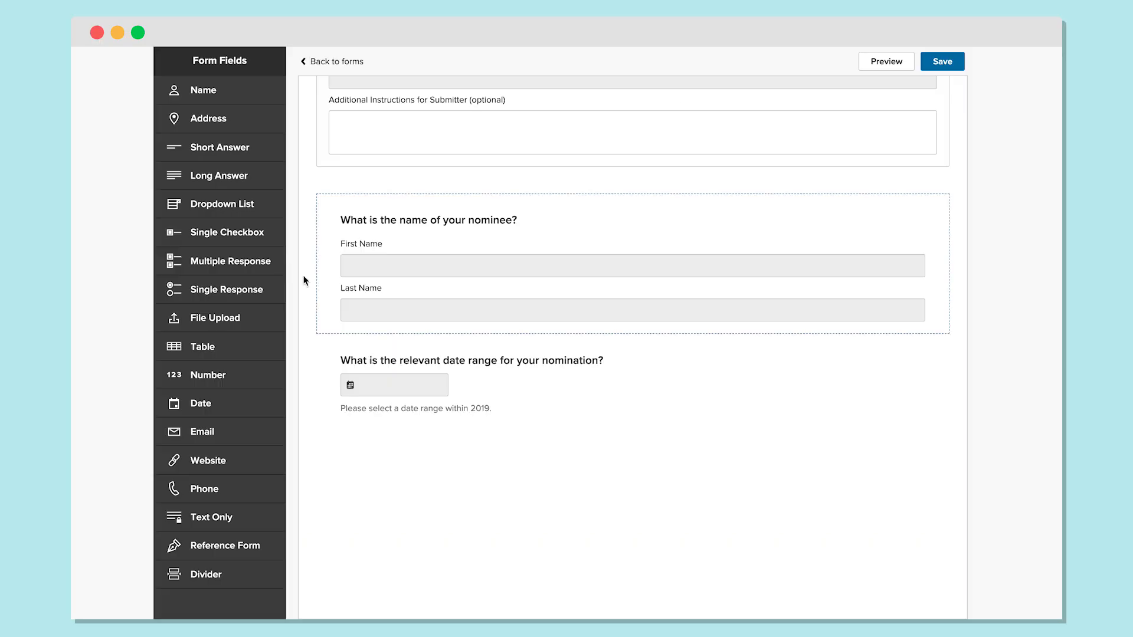
# Step: Add a Multiple Response field, "Select a category that best applies to your nomination.", with options Environment, Social Justice, Education, Arts, and Health and Wellness
pyautogui.moveTo(263, 268); pyautogui.dragTo(451, 479)
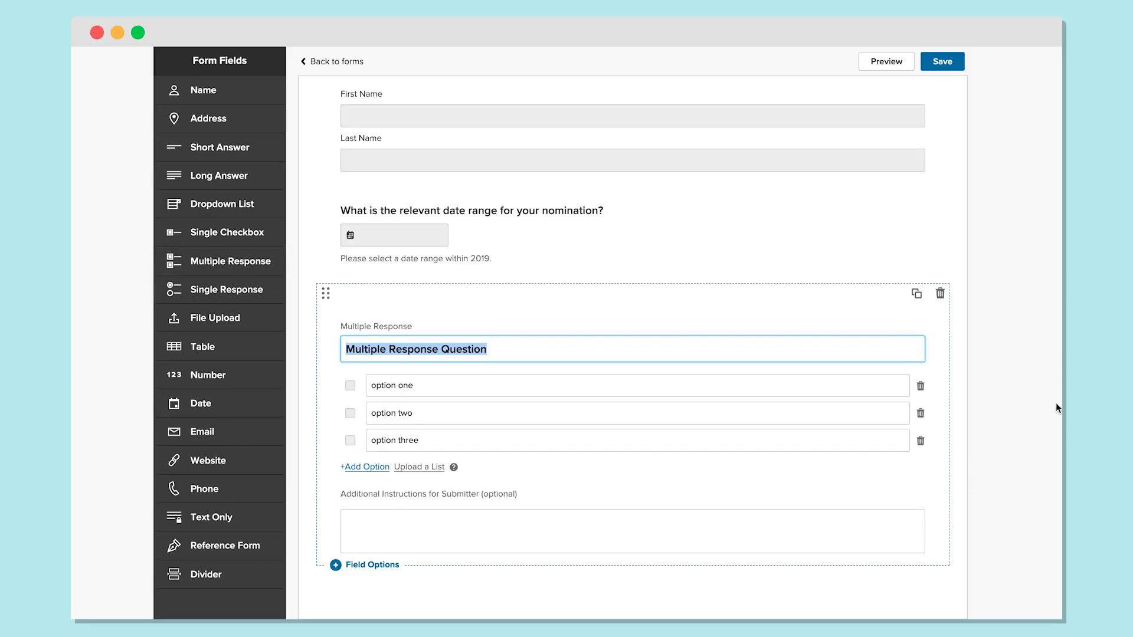
pyautogui.write('Select a category that best applies to your nomination.')
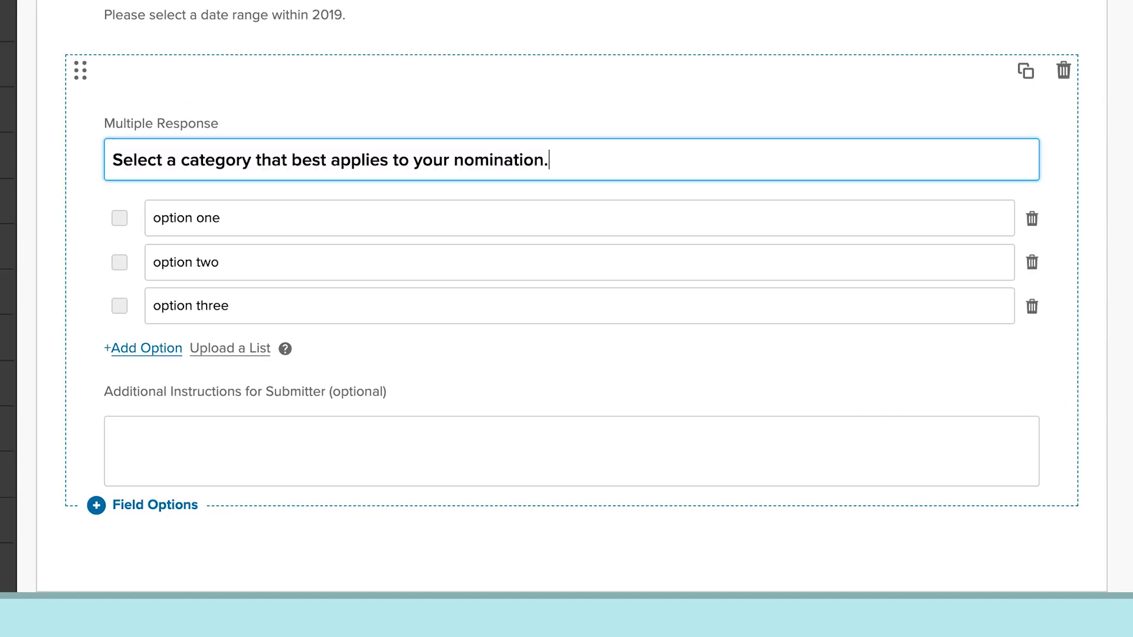
pyautogui.press('Tab')
pyautogui.write('Environment')
pyautogui.press('Tab')
pyautogui.write('Social Justice')
pyautogui.press('Tab')
pyautogui.write('Education')
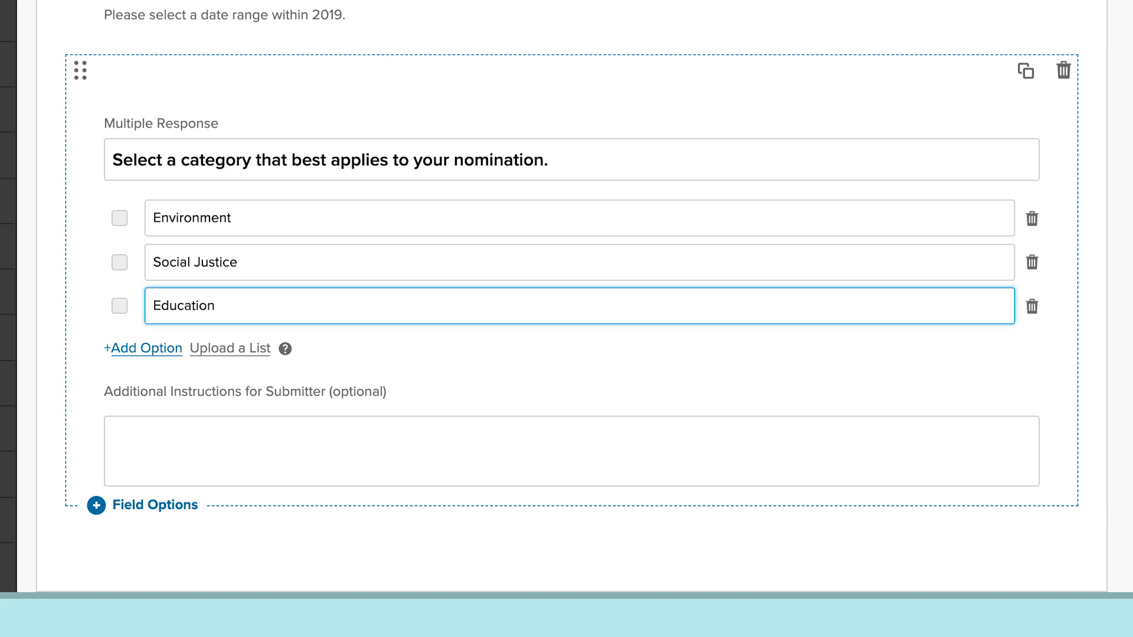
pyautogui.click(159, 352)
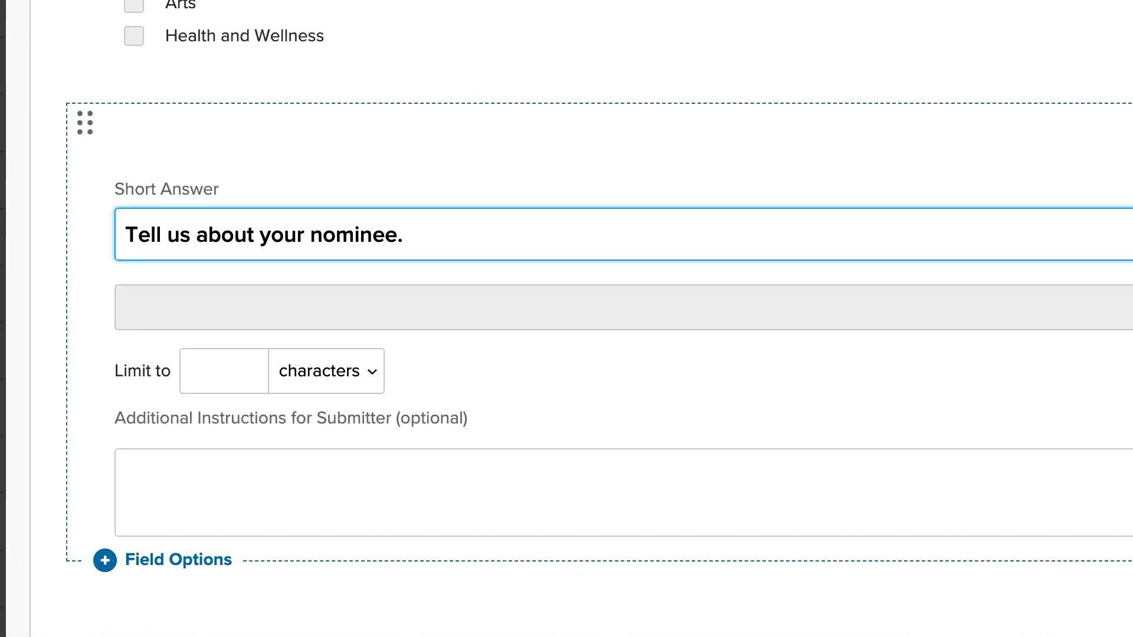
# Step: Limit the "Tell us about your nominee." short answer to 200 characters and make a response required
pyautogui.click(394, 471)
pyautogui.write('200')
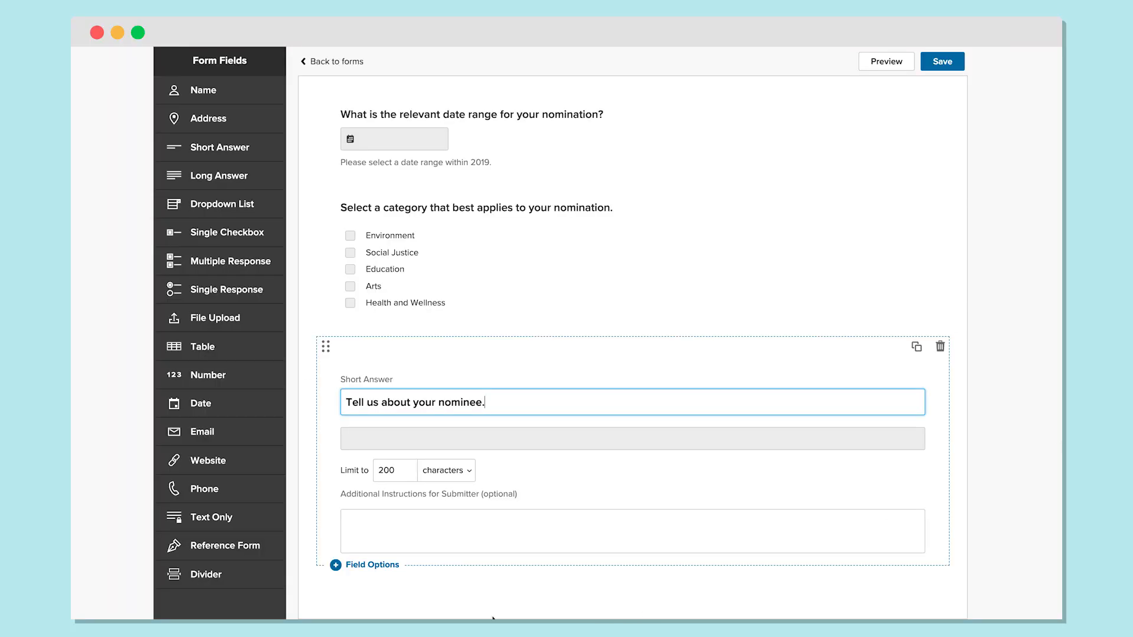
pyautogui.click(177, 559)
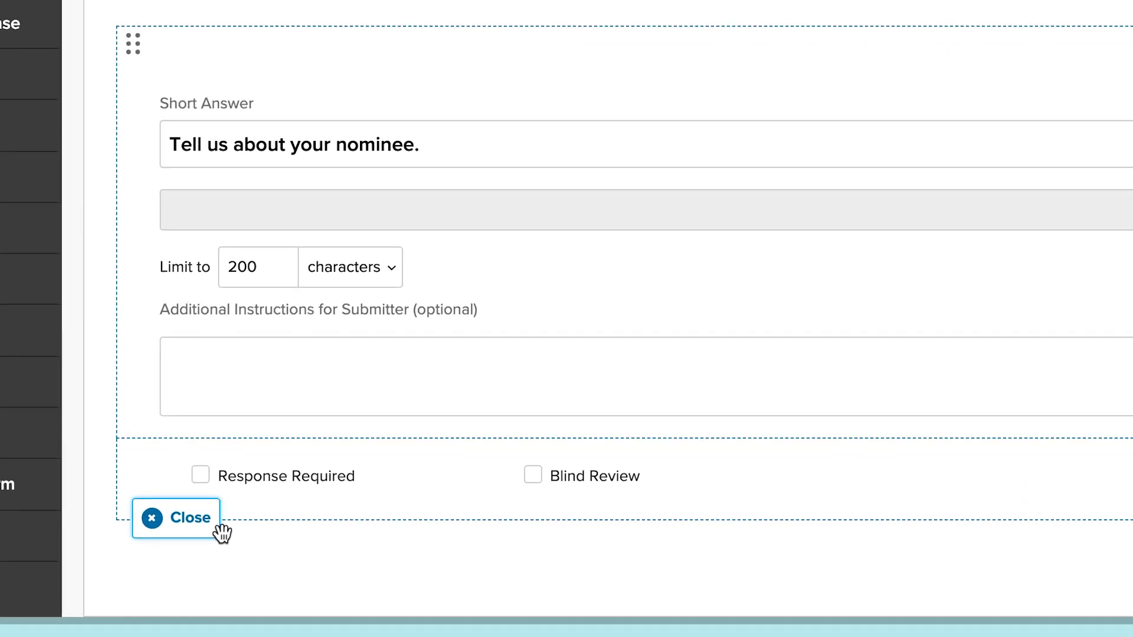
pyautogui.click(200, 475)
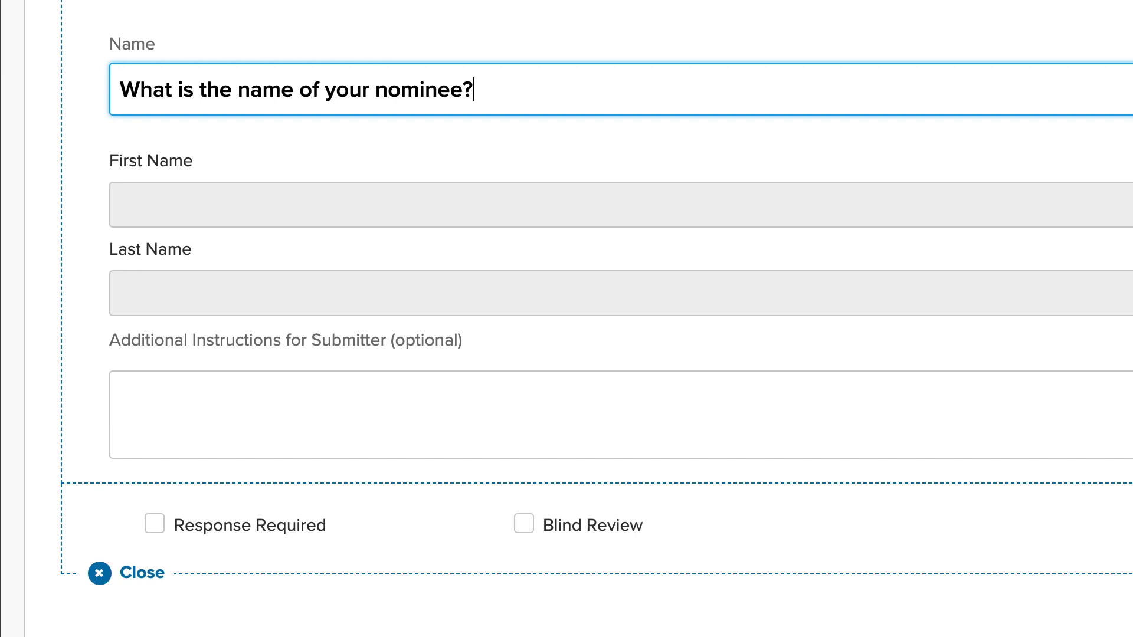
# Step: Enable Blind Review on the nominee name field and Auto Label with custom labels on the category question
pyautogui.click(523, 523)
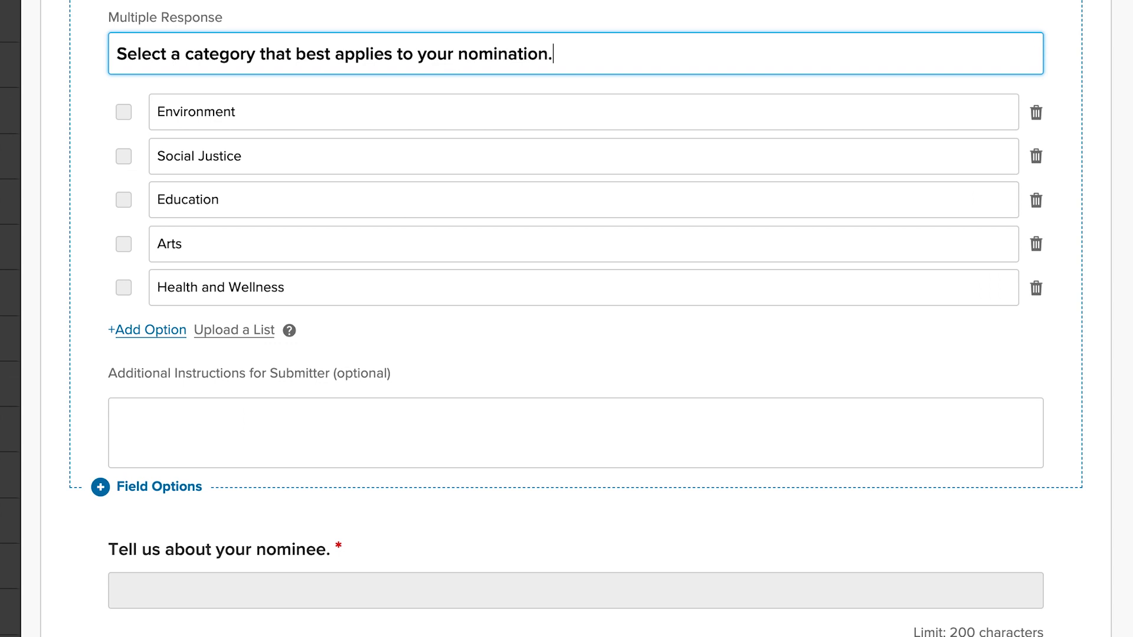
pyautogui.click(335, 467)
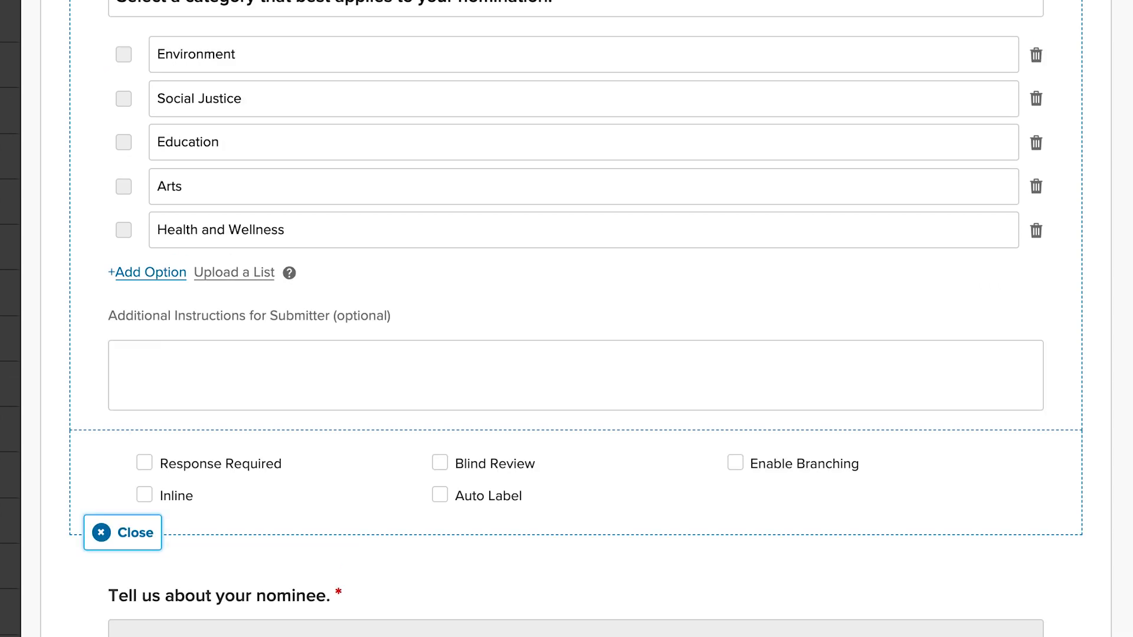
pyautogui.click(440, 494)
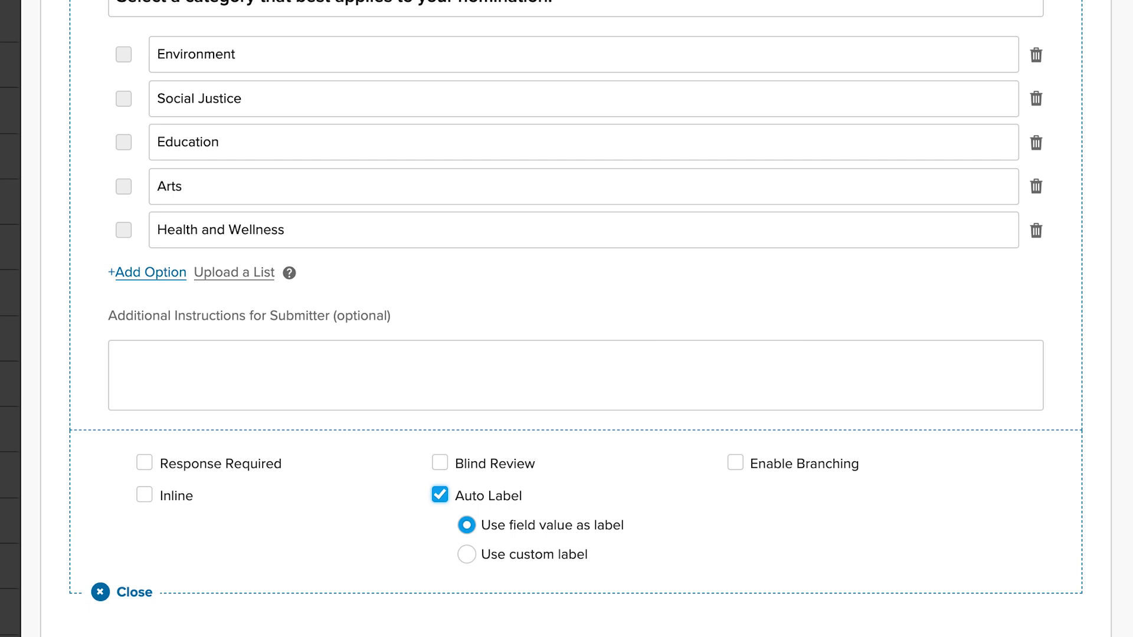
pyautogui.click(467, 555)
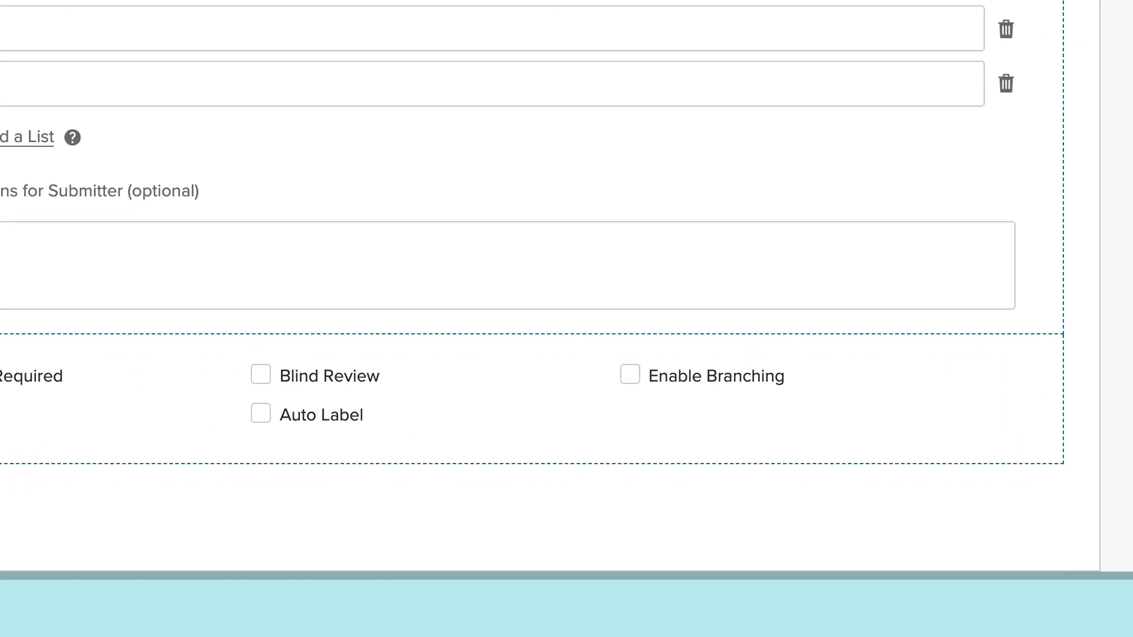
# Step: Enable branching, assign First Time to a short answer asking "How did you hear about the Outstanding Community Member Award?", and test No in the preview
pyautogui.click(732, 521)
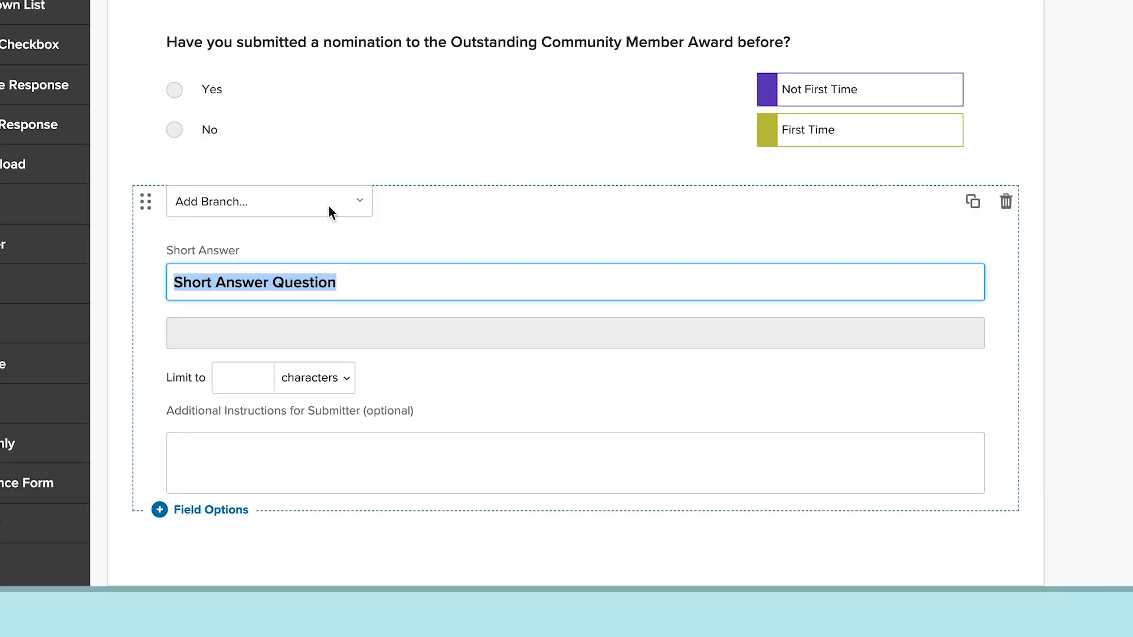
pyautogui.click(328, 206)
pyautogui.click(281, 260)
pyautogui.click(366, 283)
pyautogui.write('How did you hear about the Outsta')
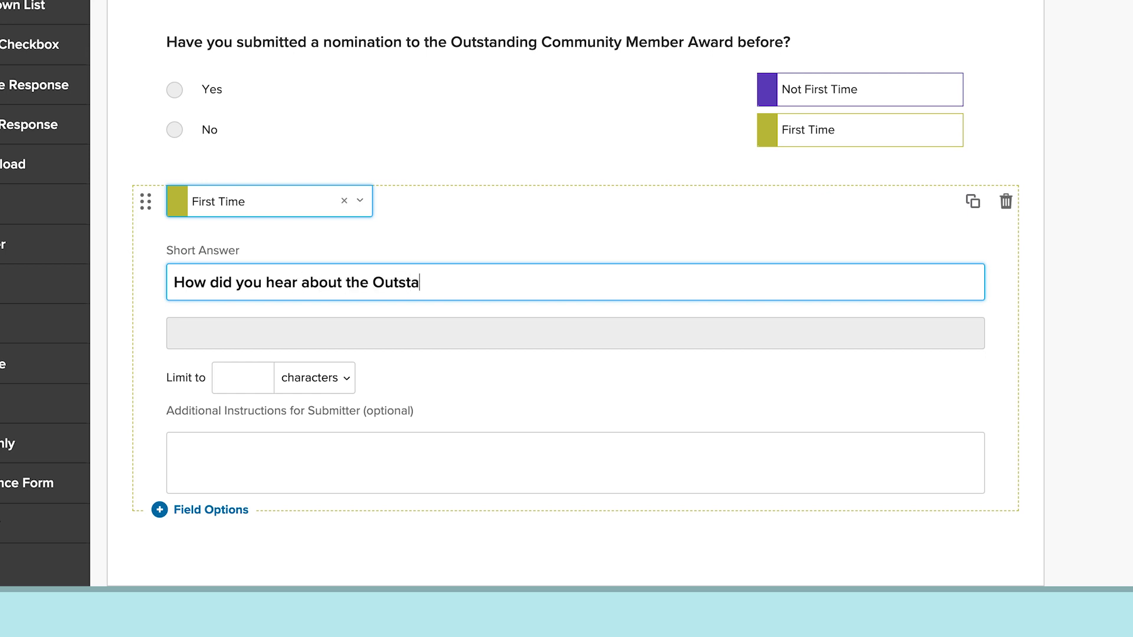
pyautogui.write('nding Community Member Award?')
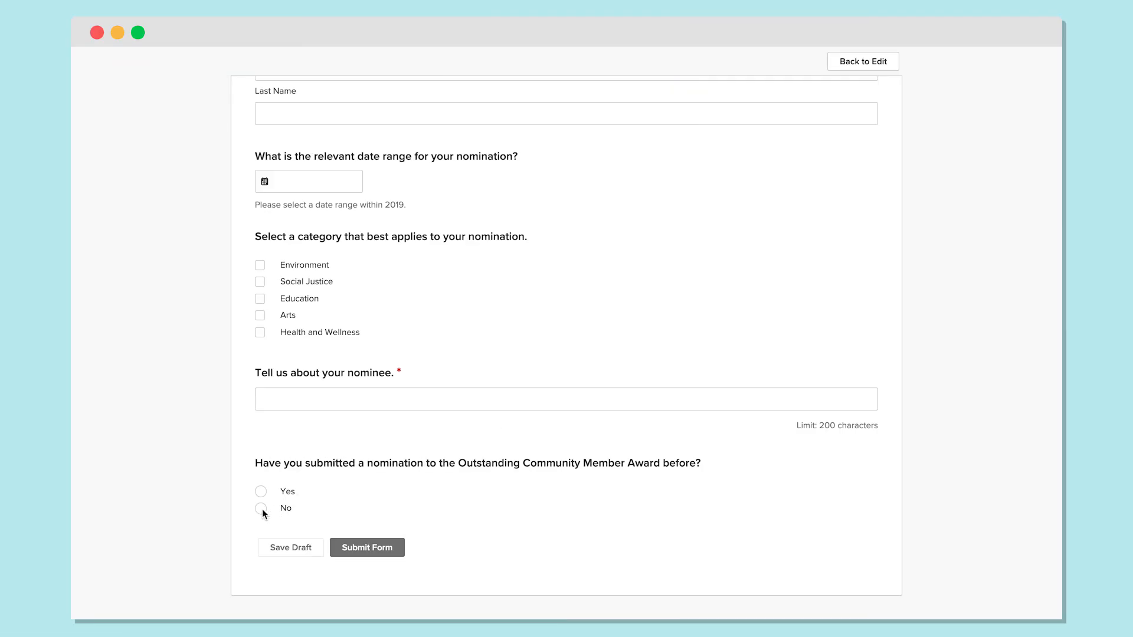
pyautogui.click(261, 509)
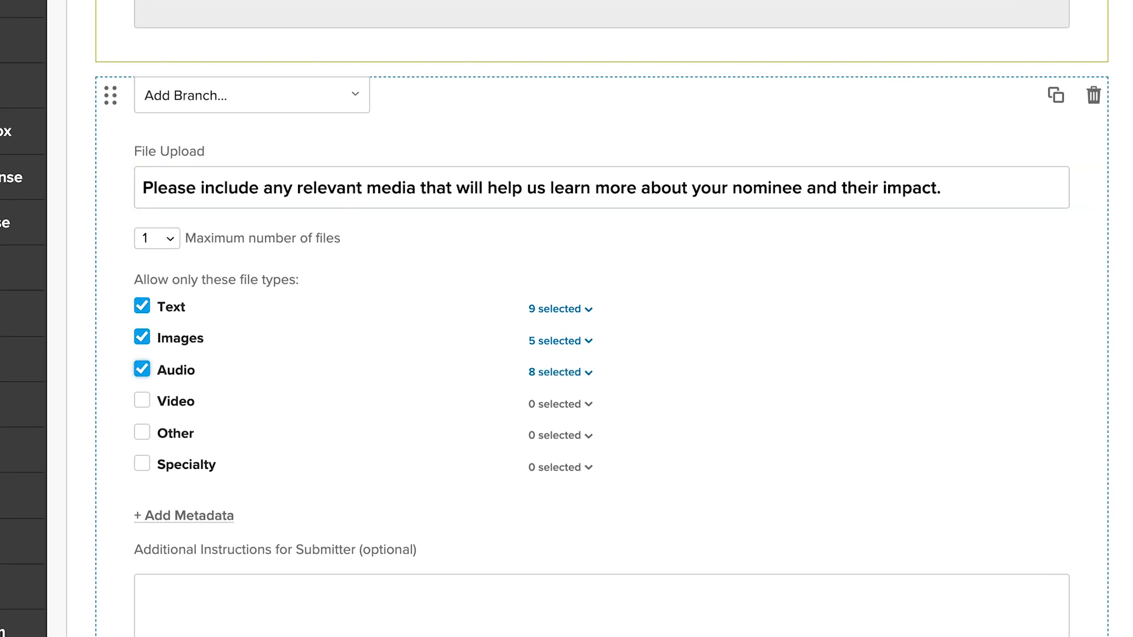
# Step: Allow Video and Specialty file types in the relevant media upload field
pyautogui.click(142, 400)
pyautogui.click(142, 463)
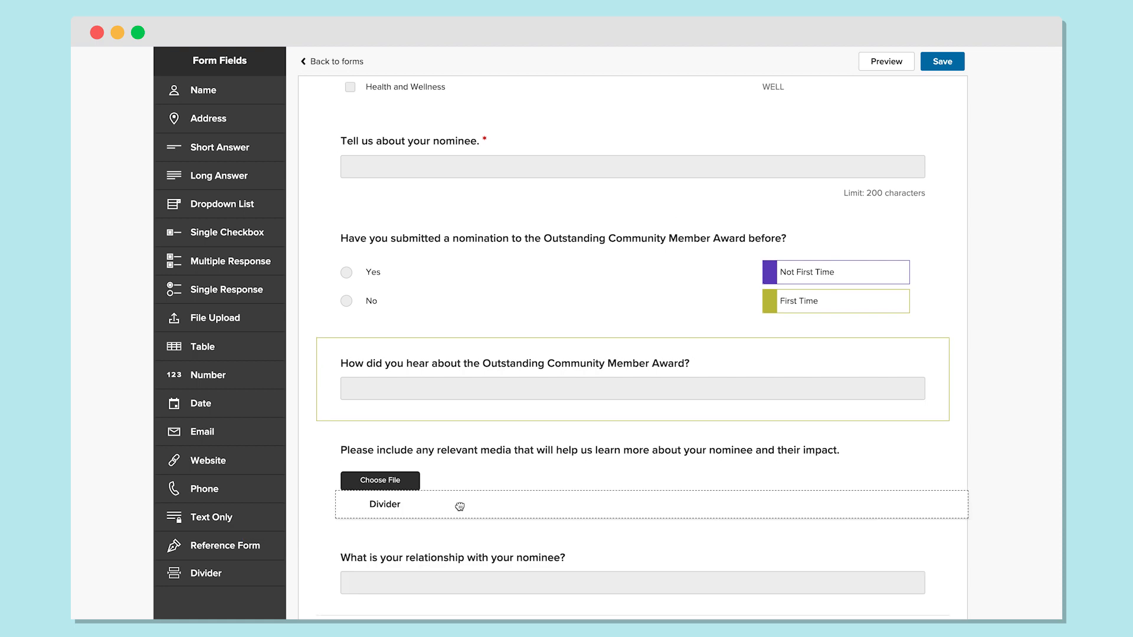
# Step: Insert a divider below the media upload field, followed by a Text Only field reading "Tell us about you."
pyautogui.moveTo(458, 503); pyautogui.dragTo(462, 531)
pyautogui.moveTo(223, 509); pyautogui.dragTo(426, 526)
pyautogui.write('Tell us about you.')
pyautogui.click(1024, 394)
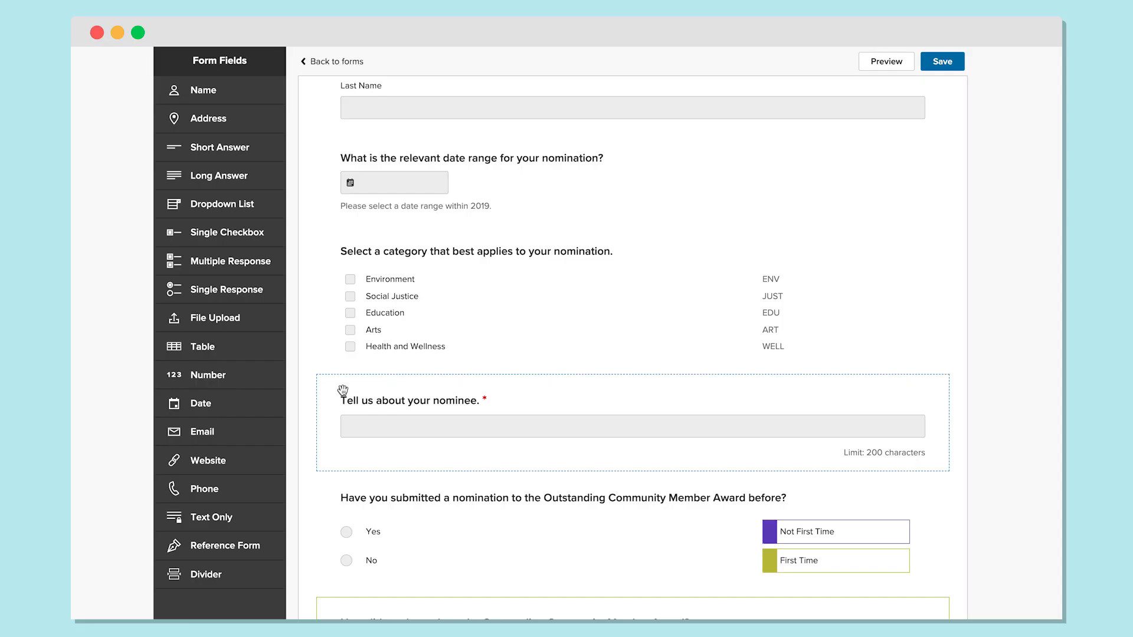
# Step: Move the "Tell us about your nominee." field above the category question
pyautogui.moveTo(341, 387); pyautogui.dragTo(323, 206)
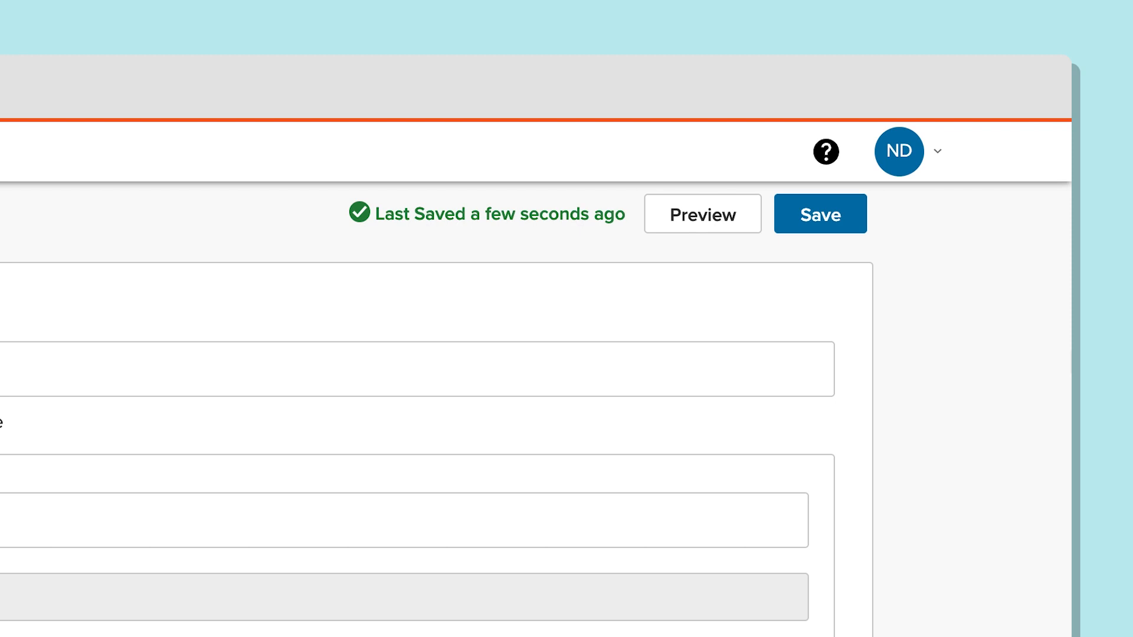
# Step: Preview the whole form and answer No to the previous nomination question to check the branched question
pyautogui.click(730, 211)
pyautogui.scroll(-5, 566, 354)
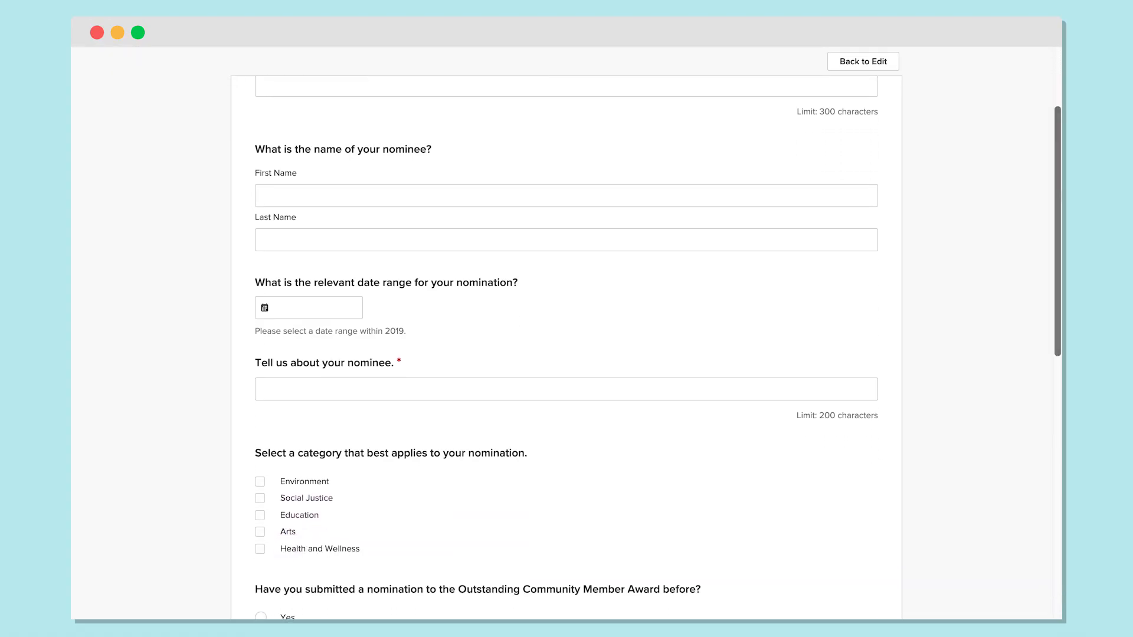
pyautogui.scroll(-6, 566, 354)
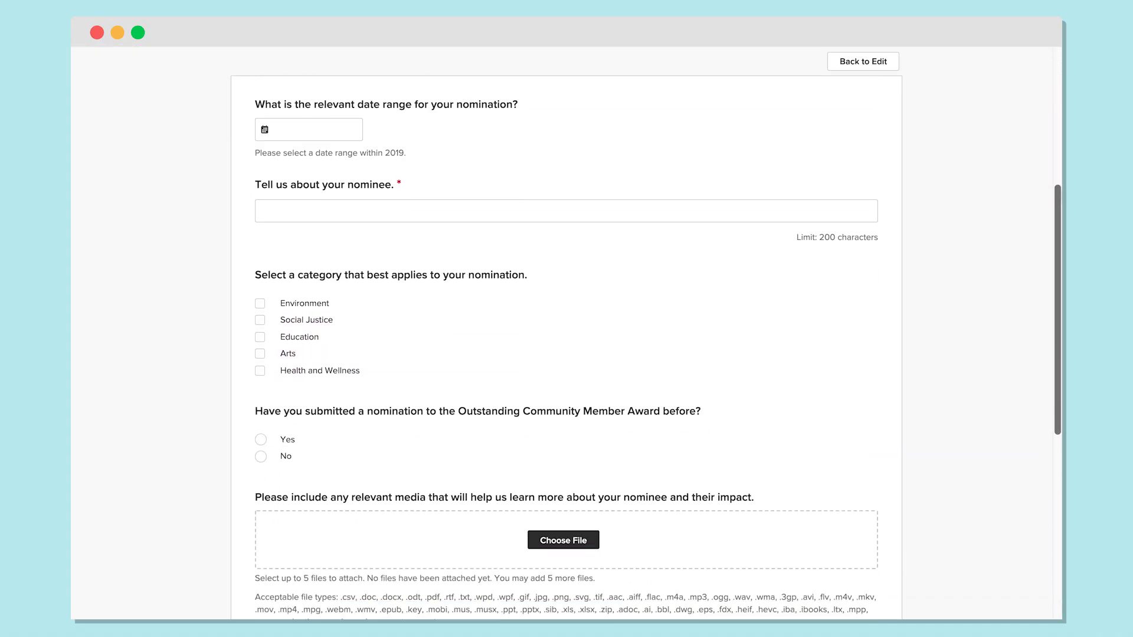
pyautogui.scroll(-3, 566, 354)
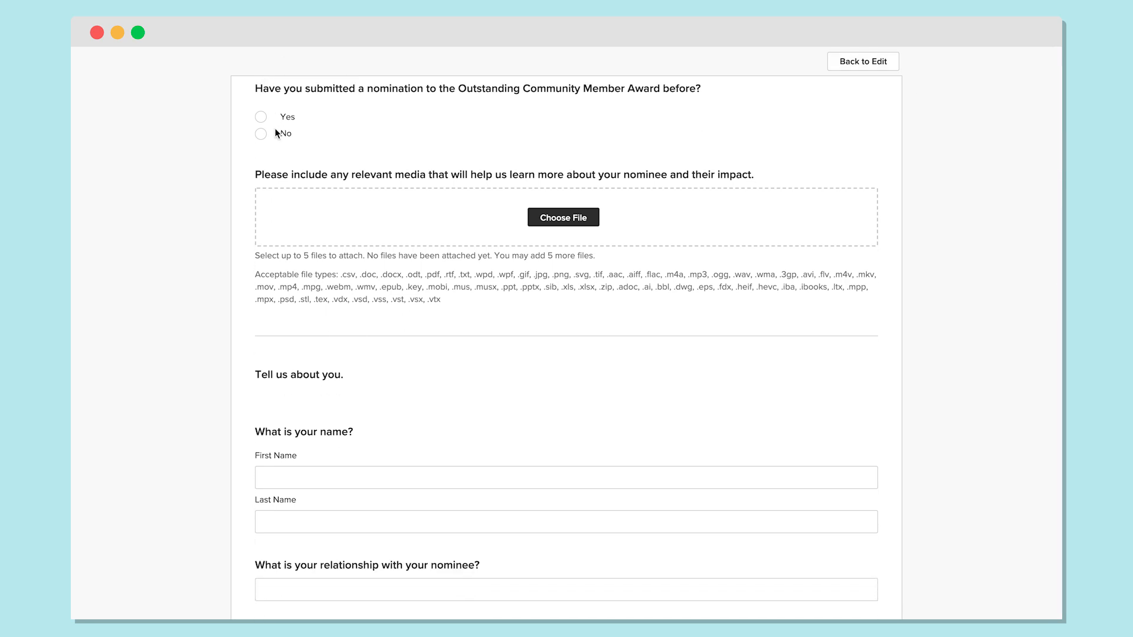
pyautogui.click(261, 136)
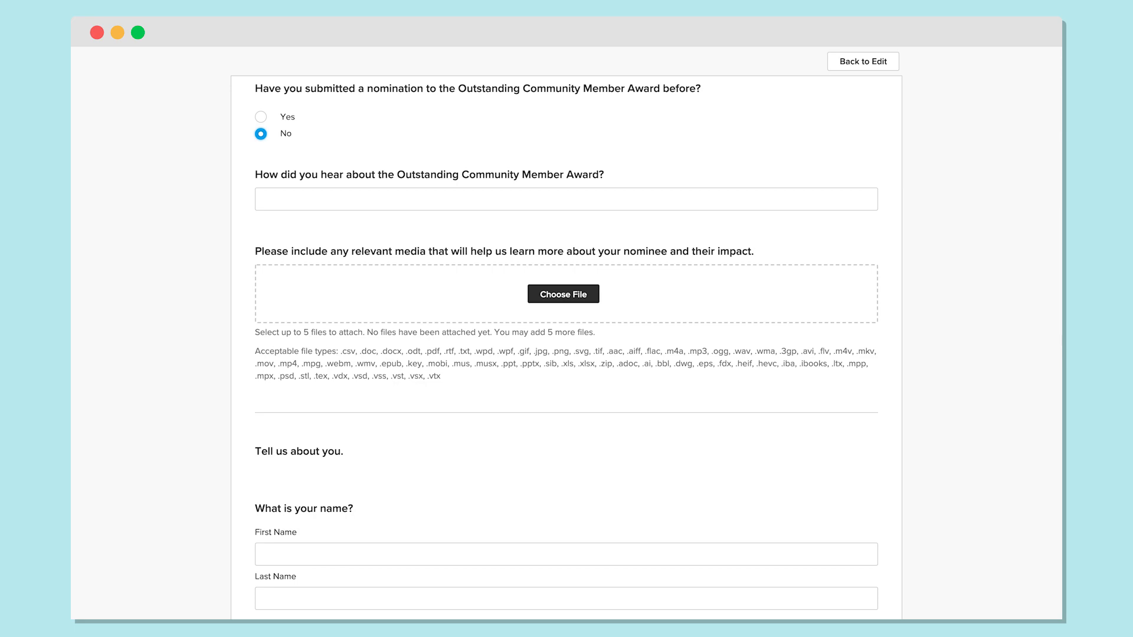
# Step: Return from the preview to editing and save the form
pyautogui.click(873, 60)
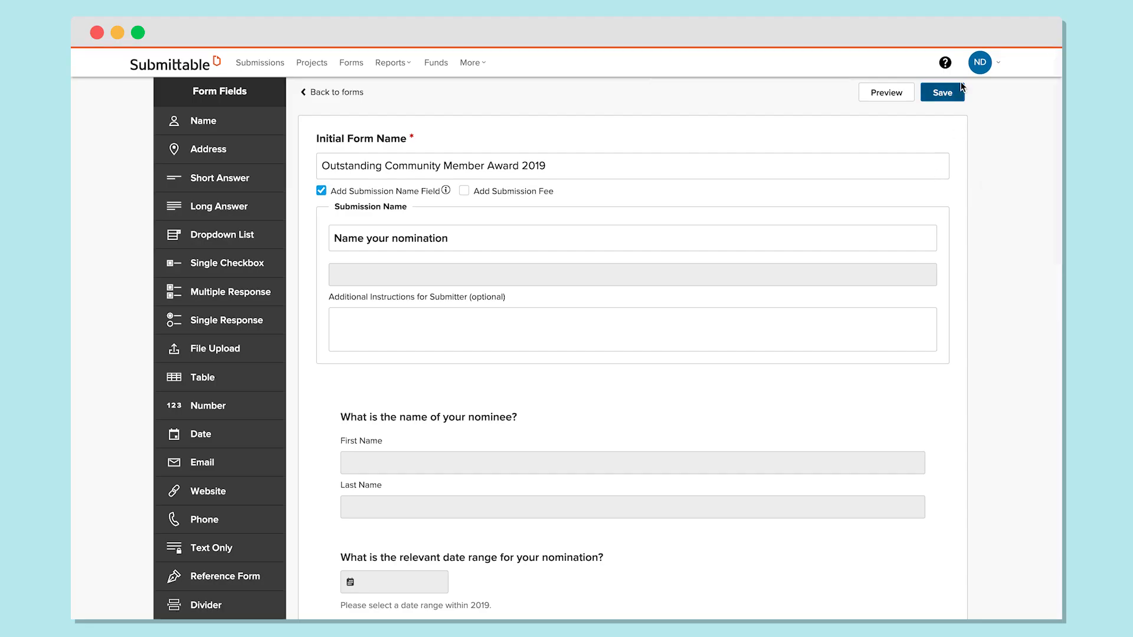
pyautogui.click(957, 96)
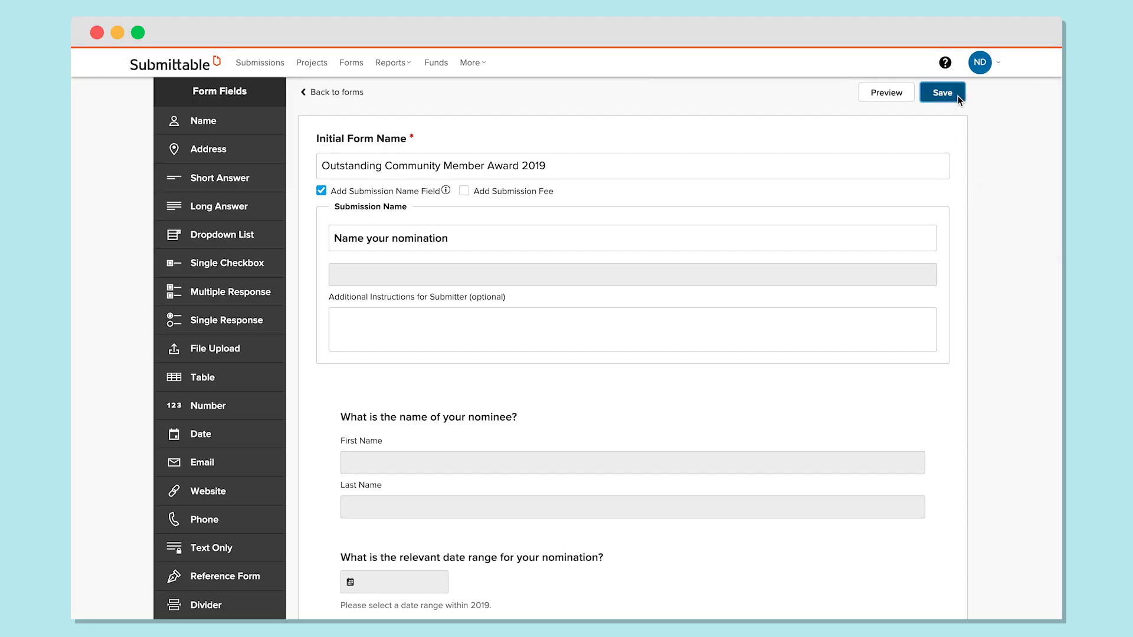